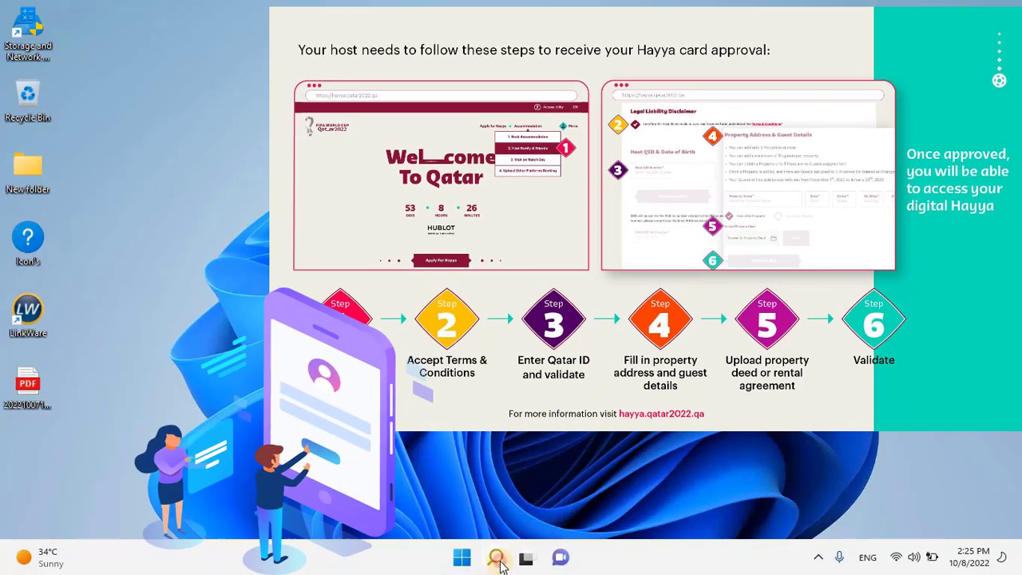
# Launch Chrome, Google 'haya portal qatar' and open the 'Home - Hayya - Portal' result
pyautogui.press('super+s')
pyautogui.write('CH')
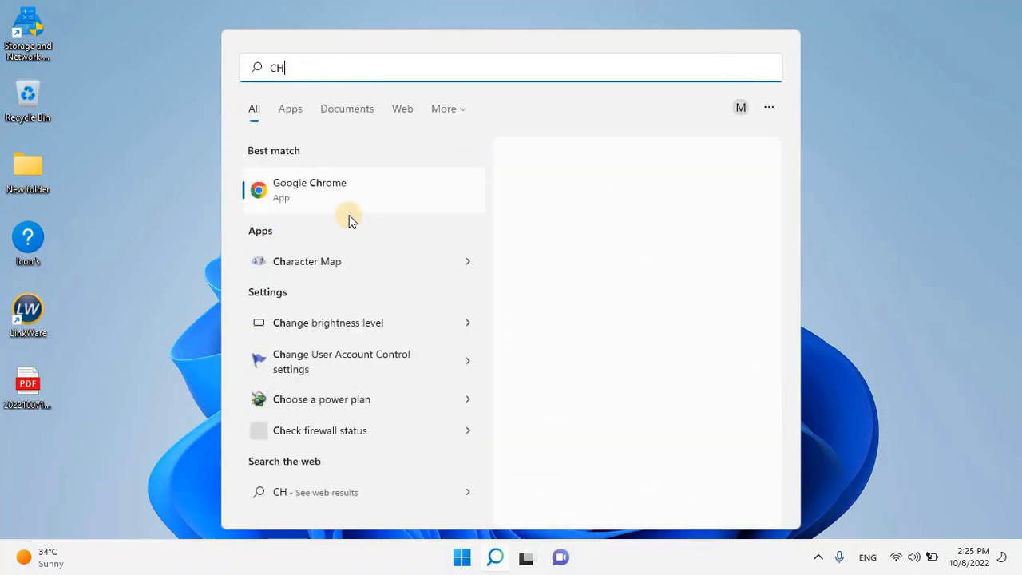
pyautogui.write('O')
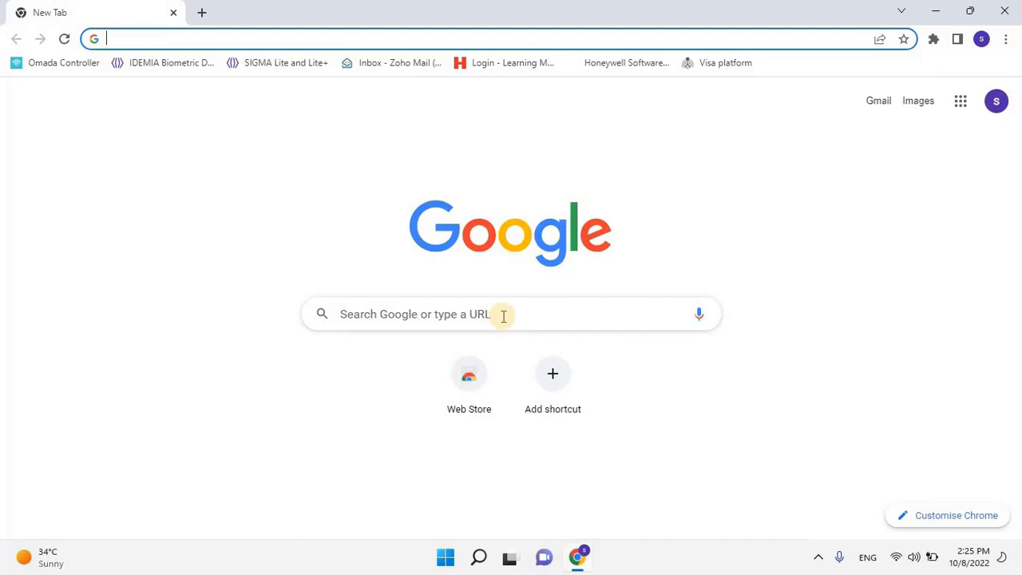
pyautogui.click(503, 314)
pyautogui.write('HAY')
pyautogui.press('Down')
pyautogui.press('Down')
pyautogui.press('Return')
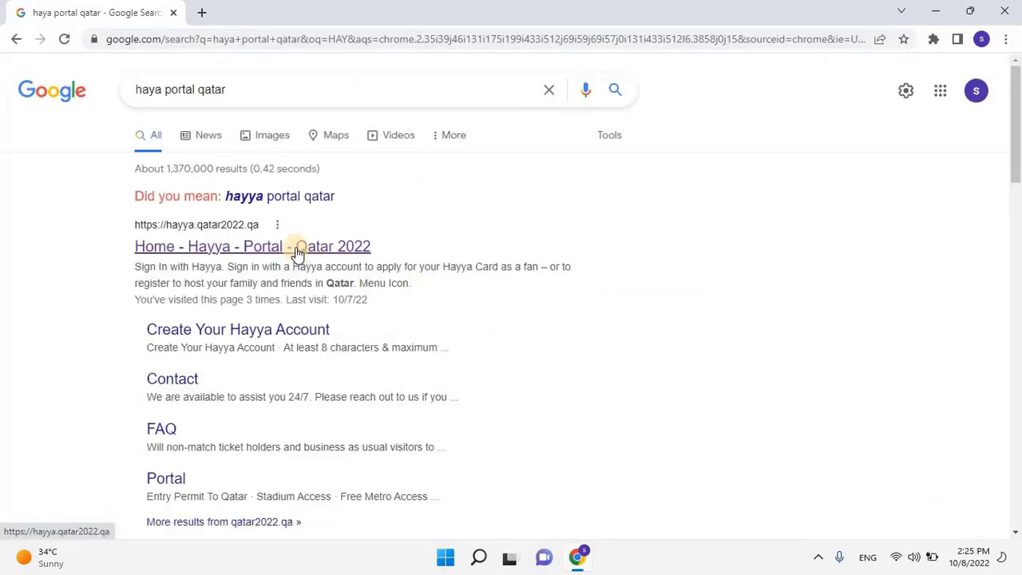
pyautogui.click(297, 251)
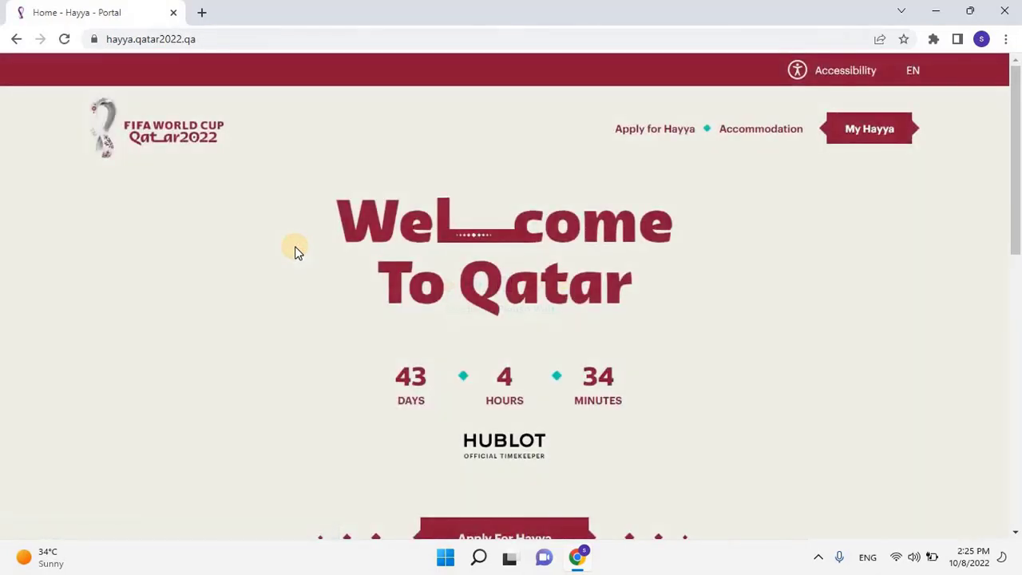
pyautogui.click(783, 138)
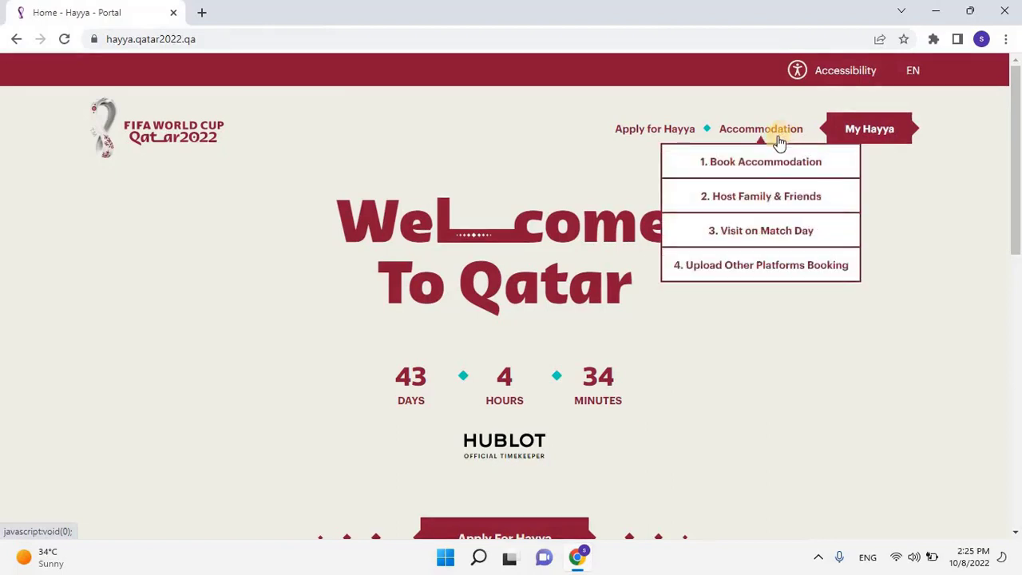
pyautogui.click(827, 199)
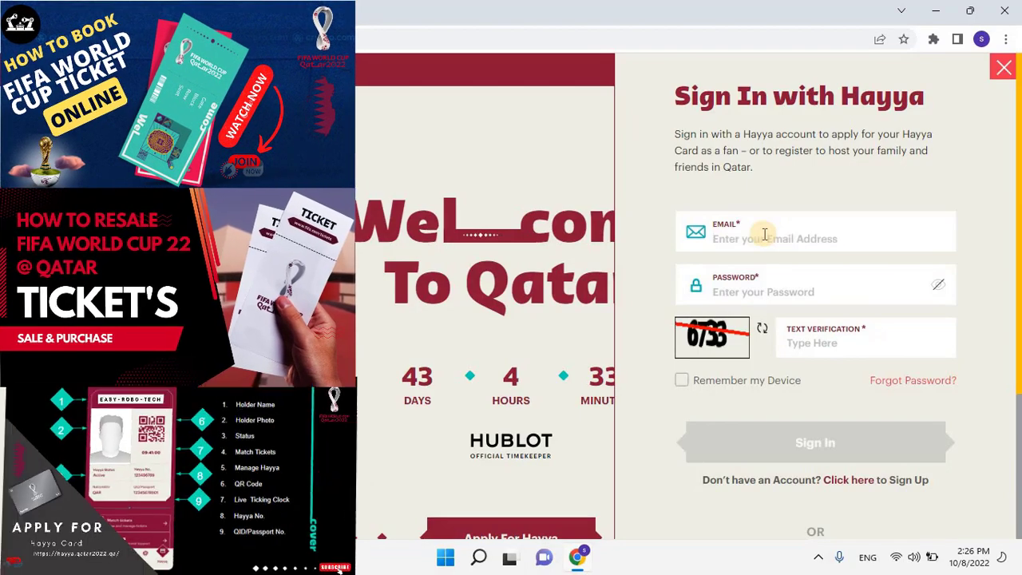
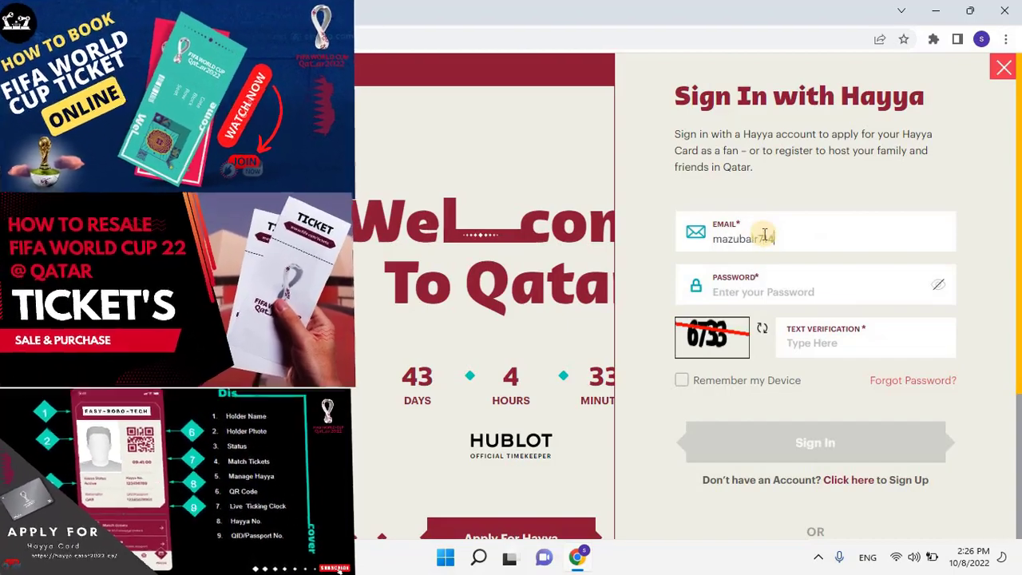
pyautogui.press('Tab')
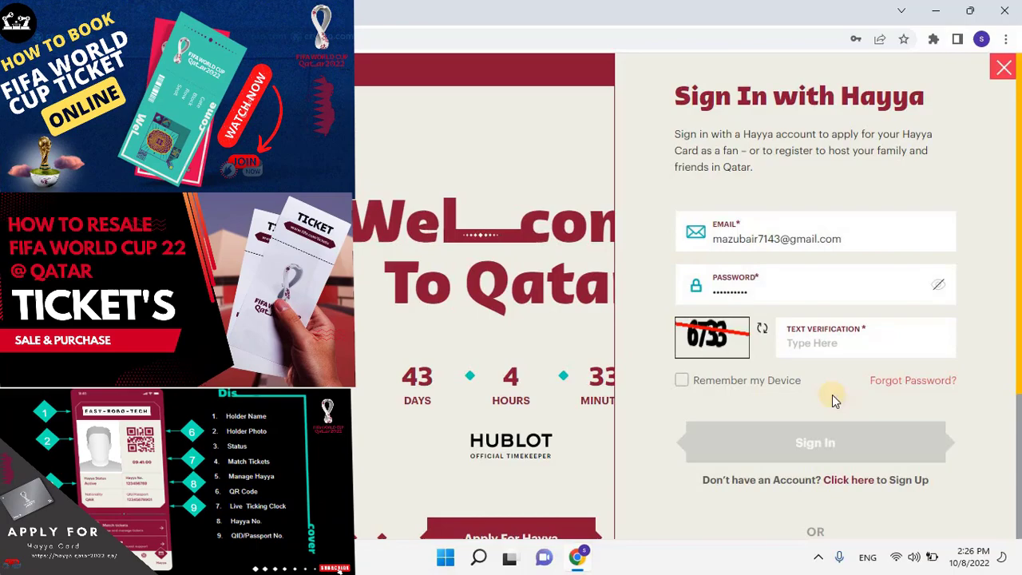
pyautogui.click(798, 343)
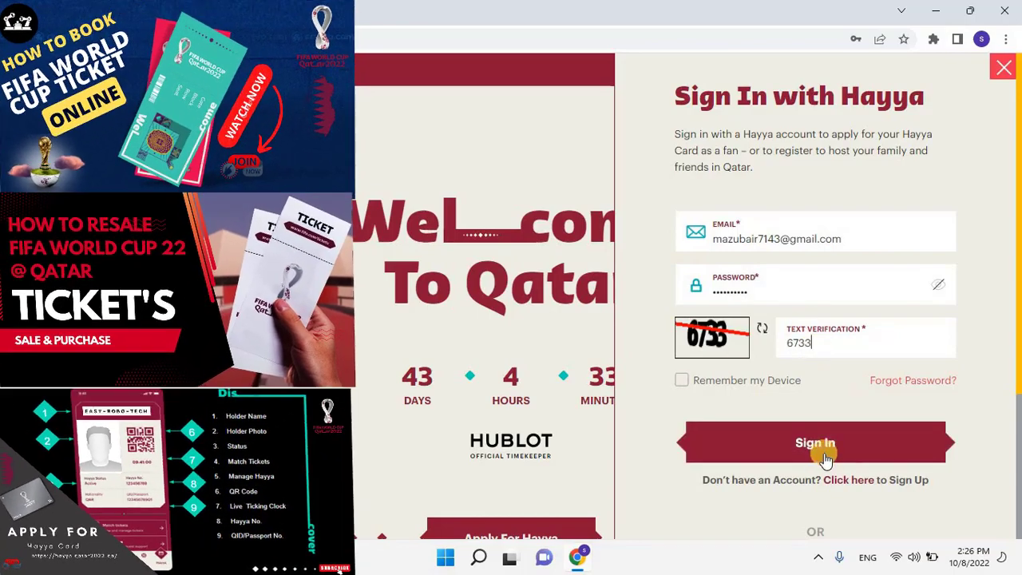
pyautogui.click(822, 448)
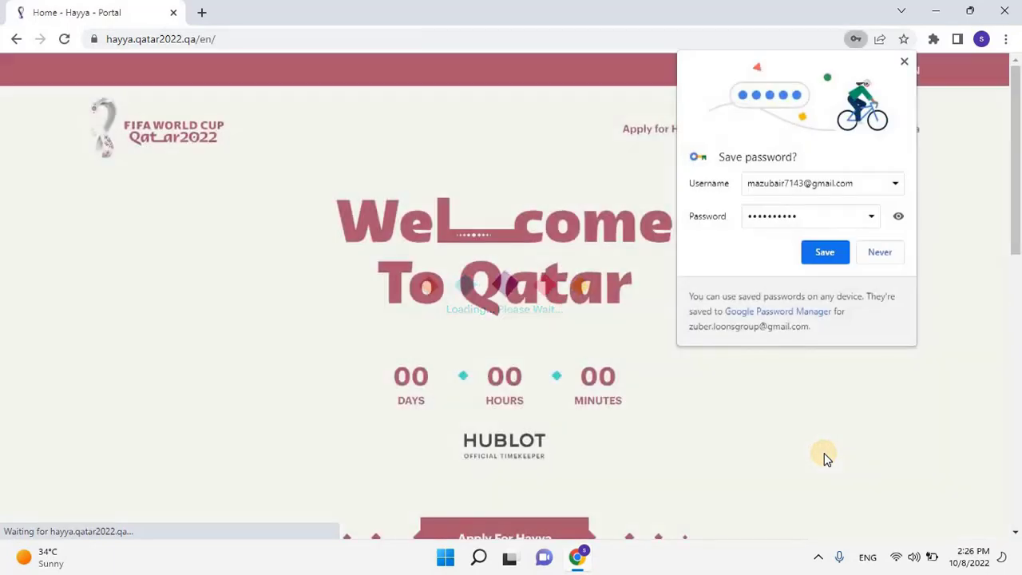
# Dismiss the save-password prompt and open Host Family & Friends, scrolling to the liability disclaimer
pyautogui.click(881, 252)
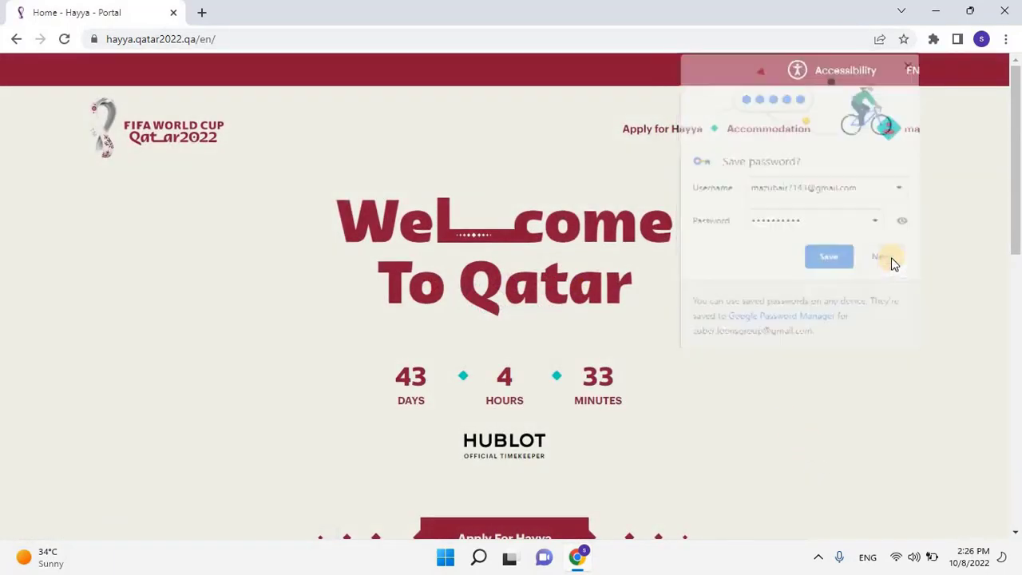
pyautogui.click(790, 137)
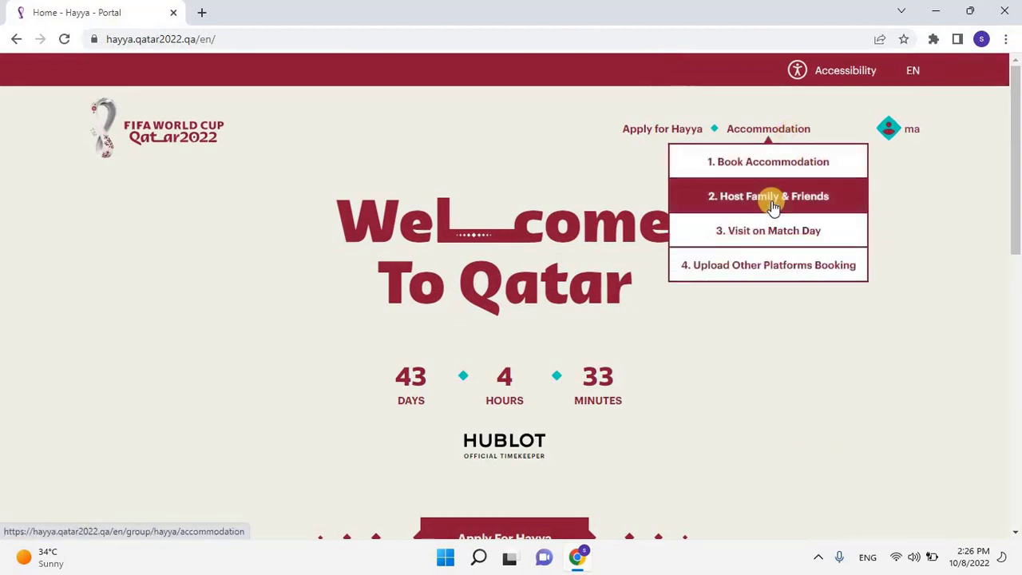
pyautogui.click(771, 204)
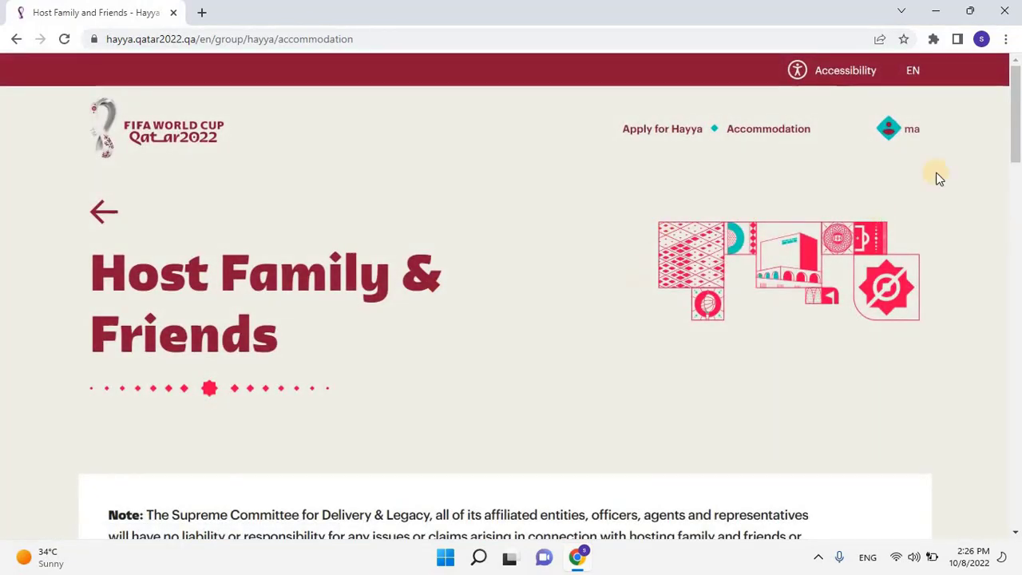
pyautogui.moveTo(1016, 136); pyautogui.dragTo(1016, 205)
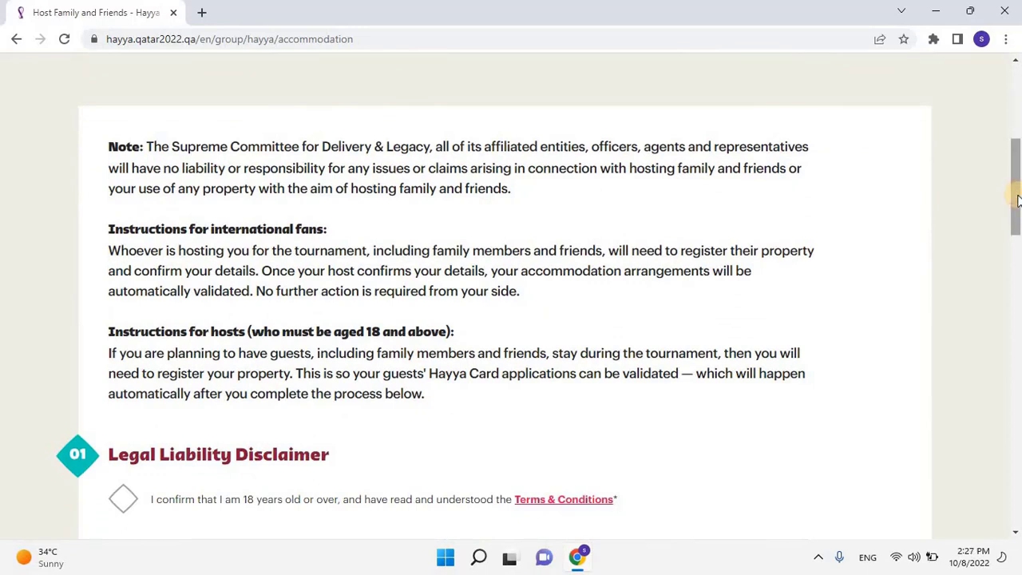
pyautogui.moveTo(1017, 200); pyautogui.dragTo(1017, 265)
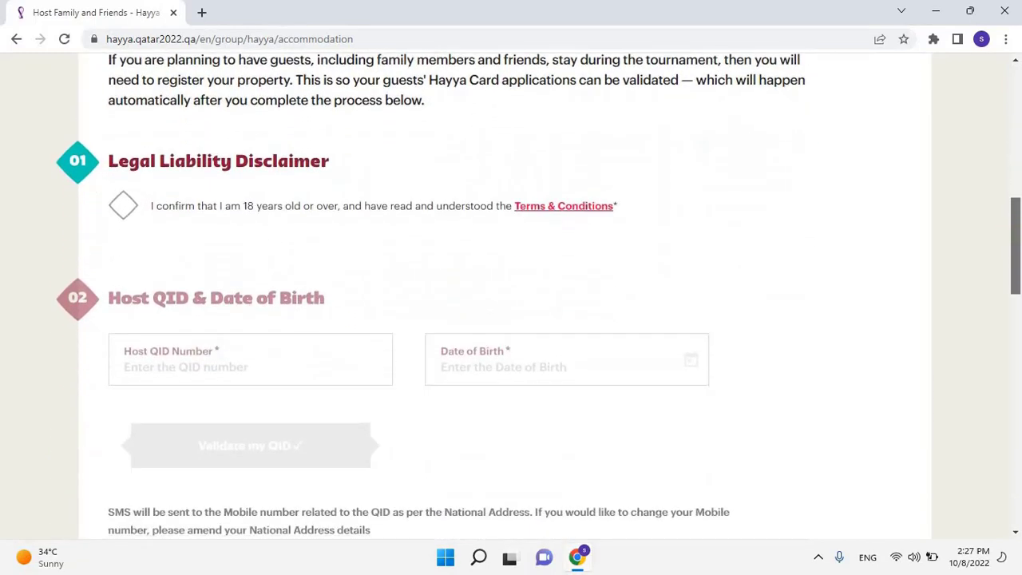
# Accept the over-18 terms and paste the host QID number
pyautogui.click(122, 210)
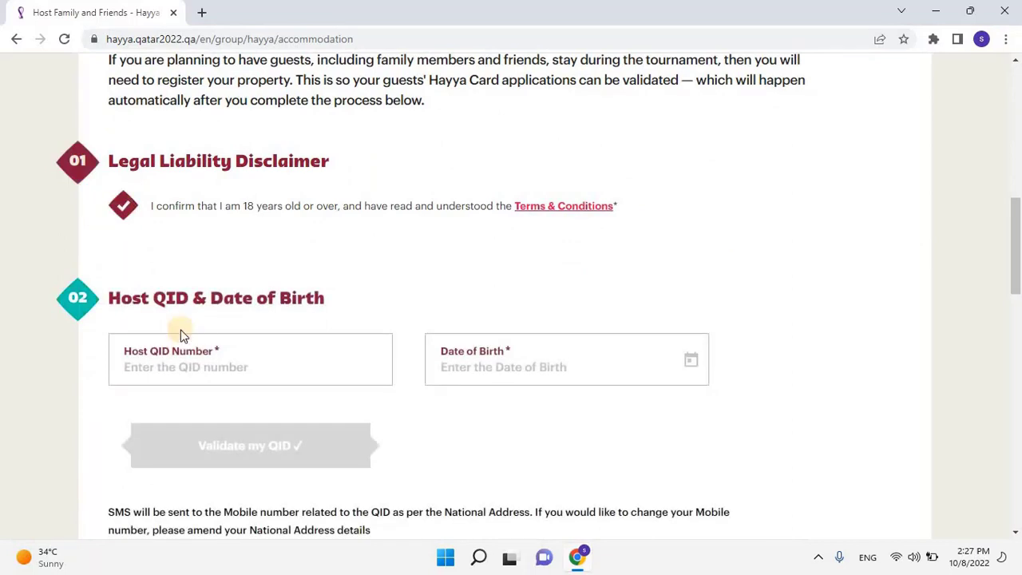
pyautogui.click(200, 365)
pyautogui.hotkey('ctrl', 'v')
pyautogui.write('1')
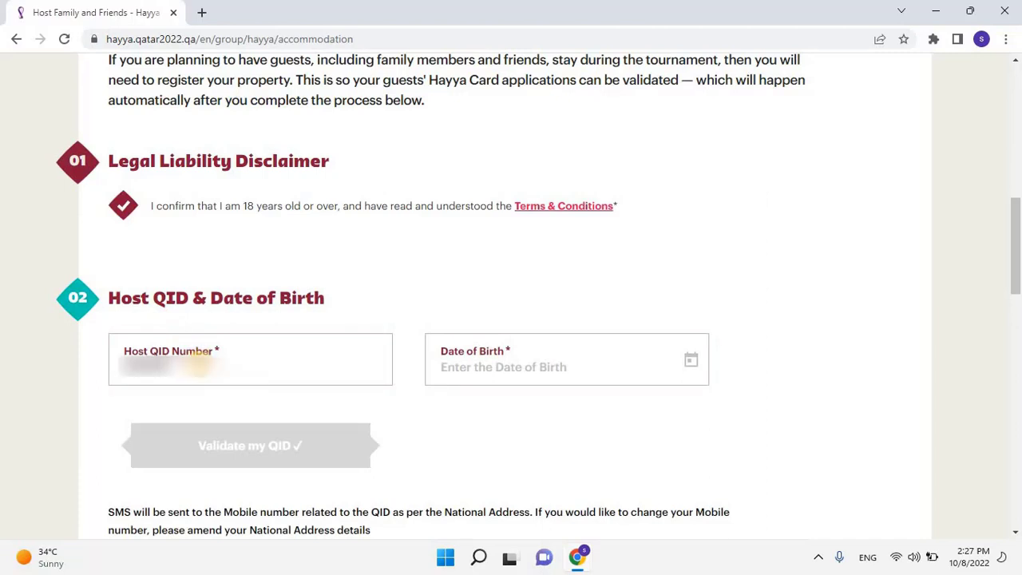
# Pick the host's date of birth from the calendar and validate the QID
pyautogui.click(504, 368)
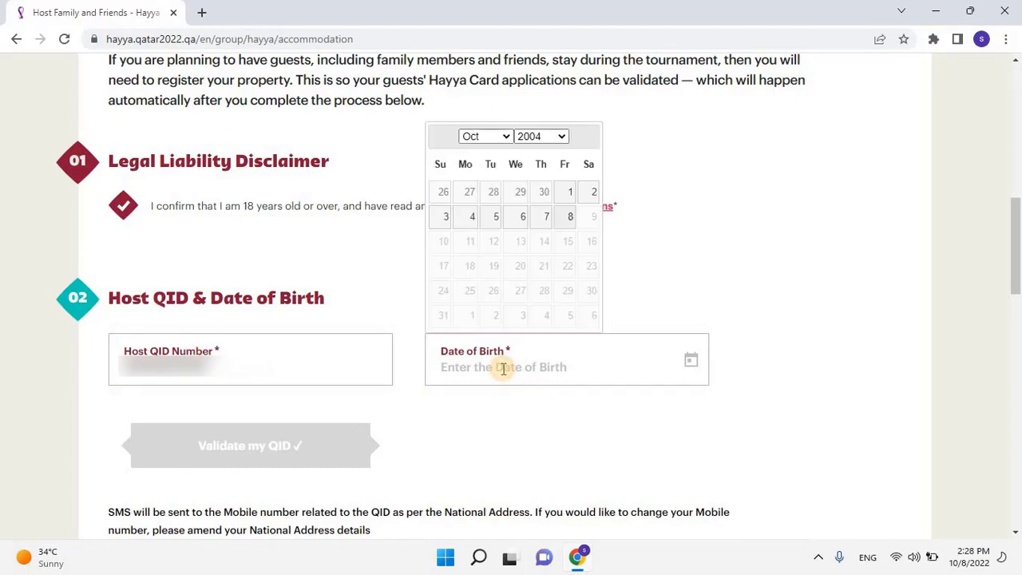
pyautogui.click(540, 136)
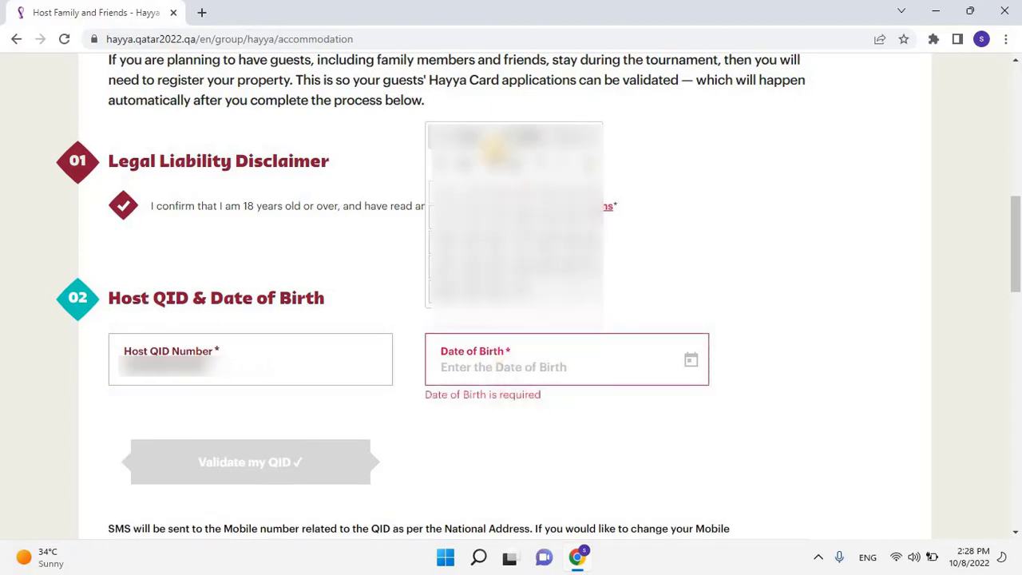
pyautogui.click(567, 301)
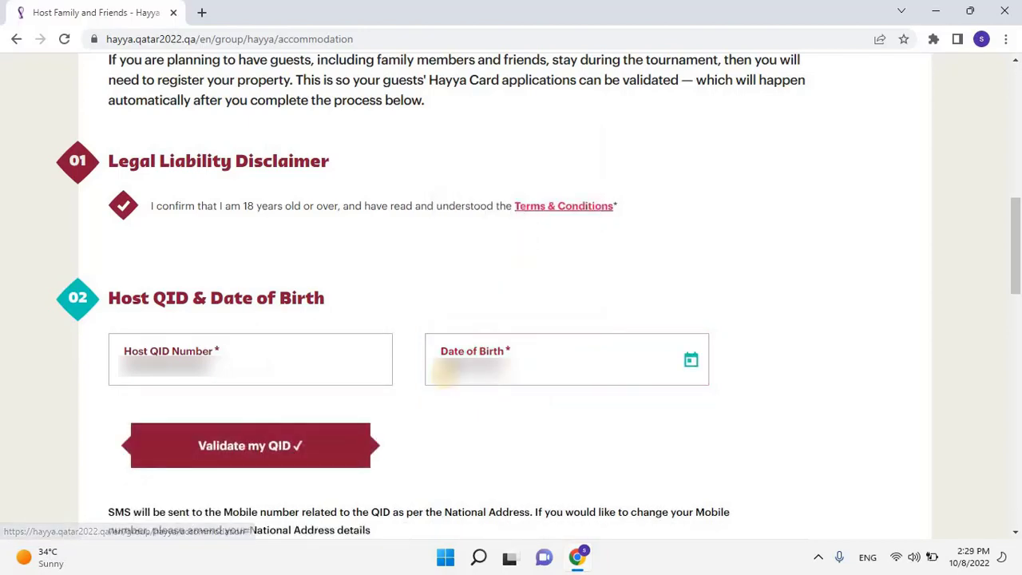
pyautogui.click(271, 445)
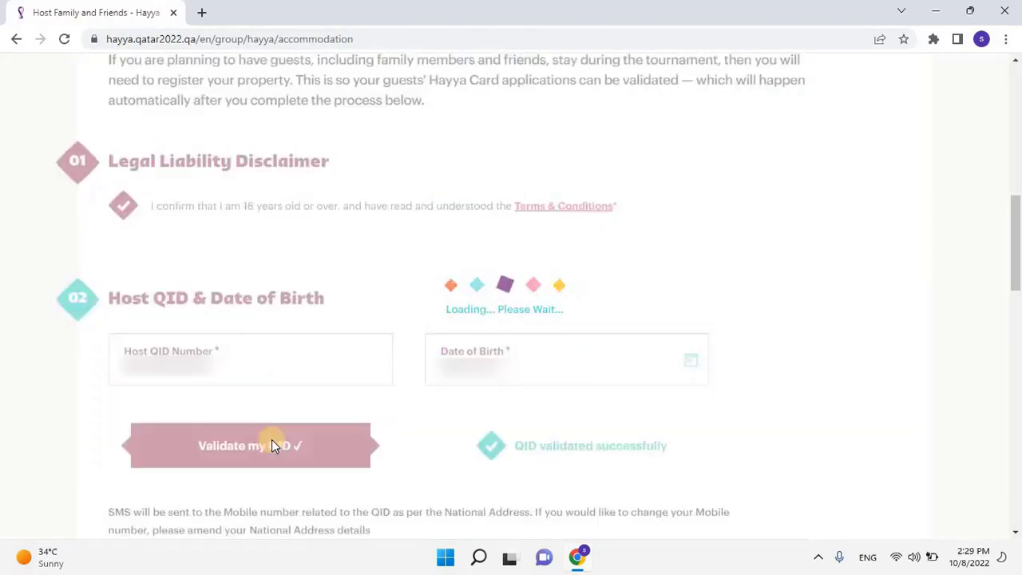
pyautogui.scroll(-3, 303, 447)
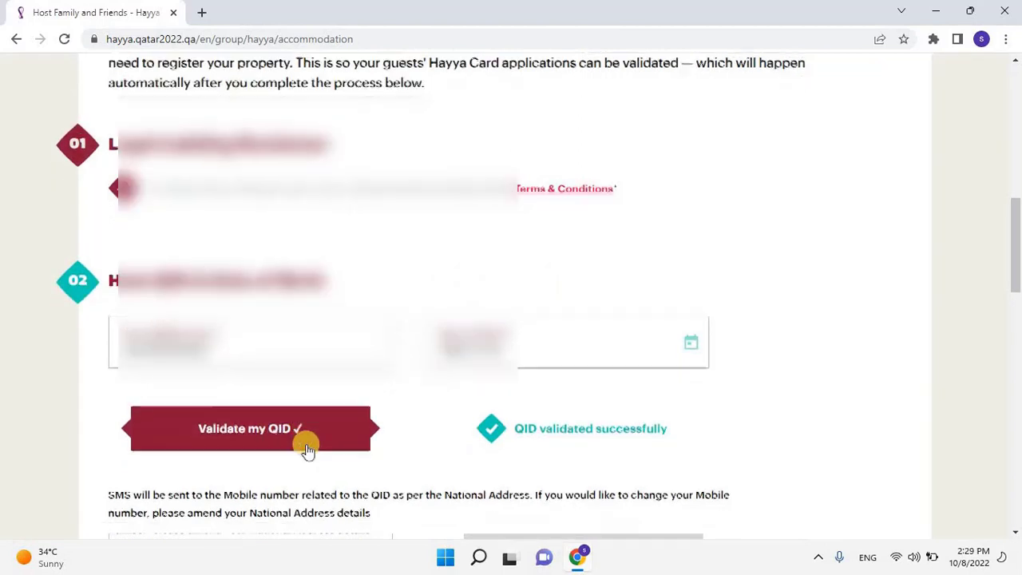
# Enter the SMS one-time code and verify it
pyautogui.click(203, 357)
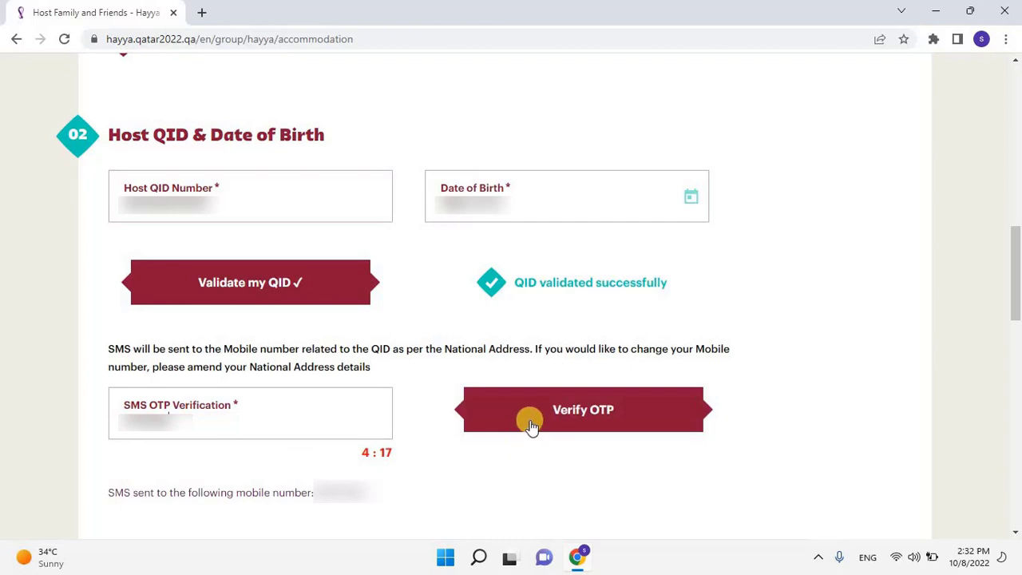
pyautogui.click(531, 426)
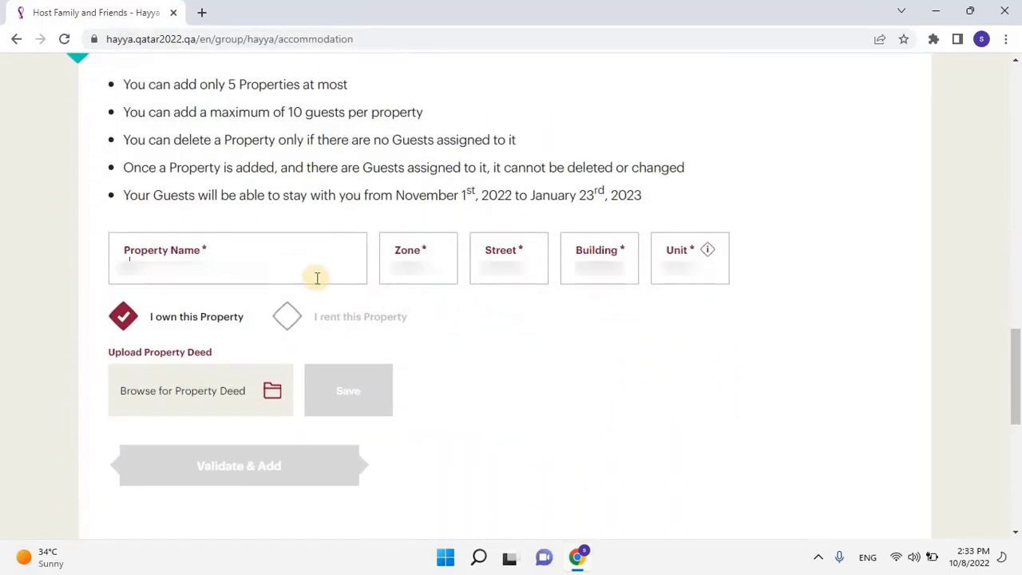
# Name the property 'Al Sadd Villa' and fill its address with zone 12 and unit 1
pyautogui.write('Al Sadd Villa')
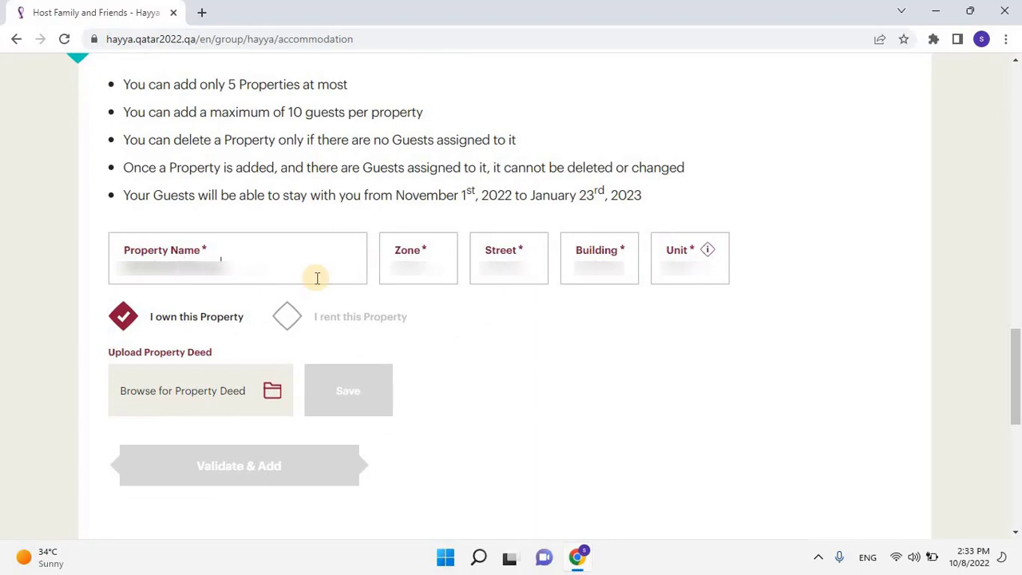
pyautogui.click(401, 277)
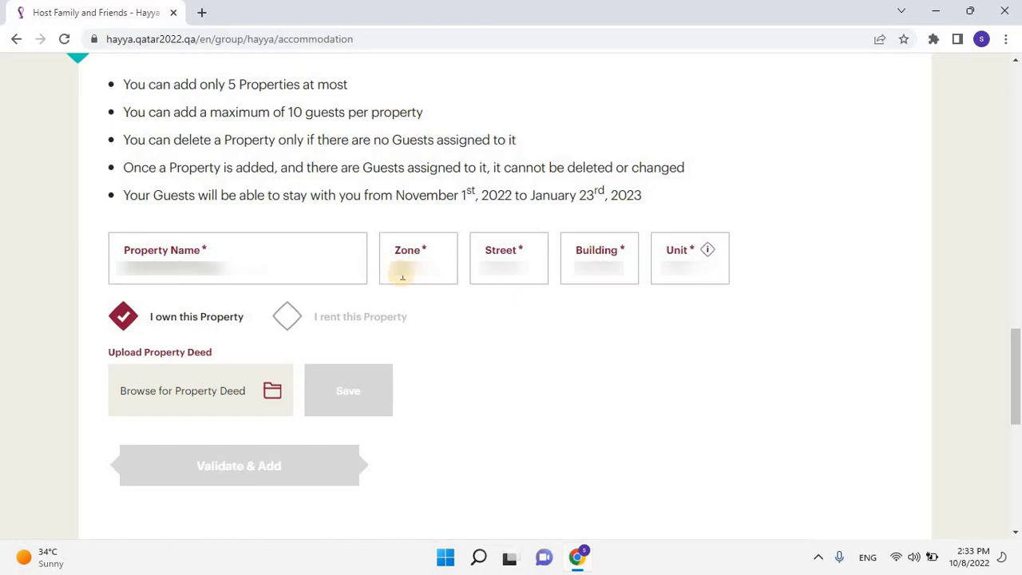
pyautogui.write('12')
pyautogui.press('Tab')
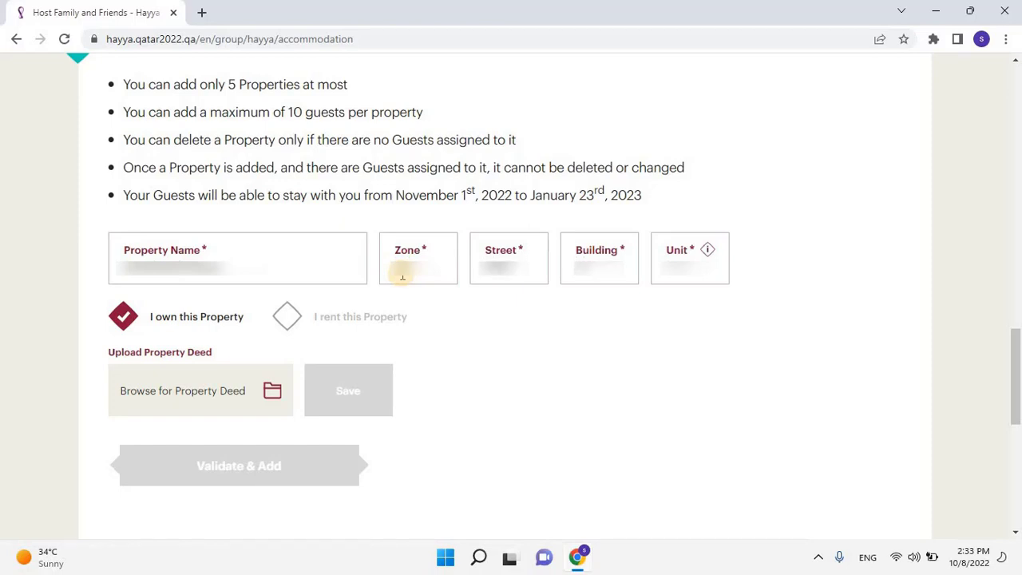
pyautogui.press('Tab')
pyautogui.write('1')
# Mark the property as rented and attach the lease PDF from the Desktop
pyautogui.click(284, 324)
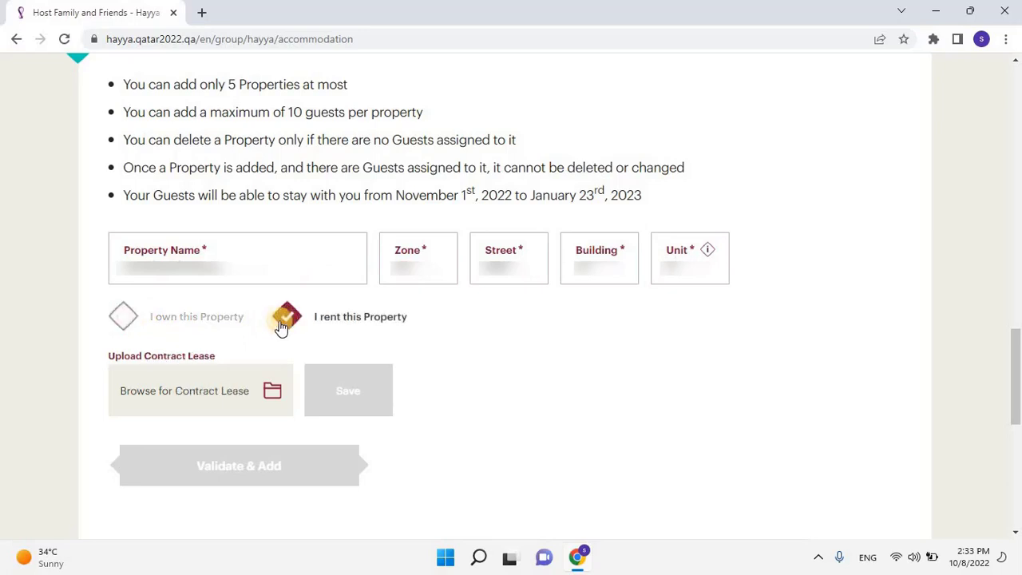
pyautogui.click(271, 391)
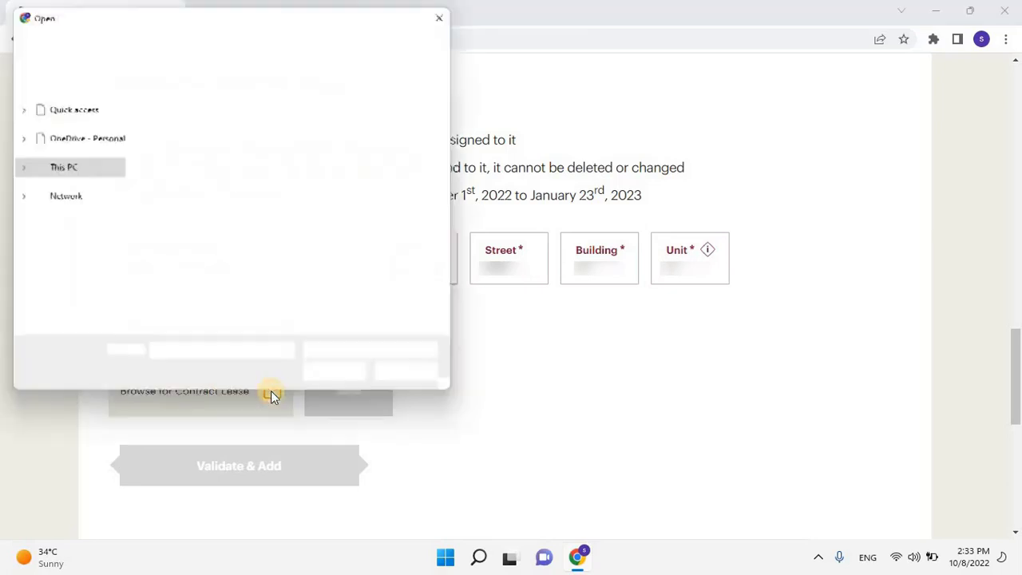
pyautogui.scroll(3, 112, 189)
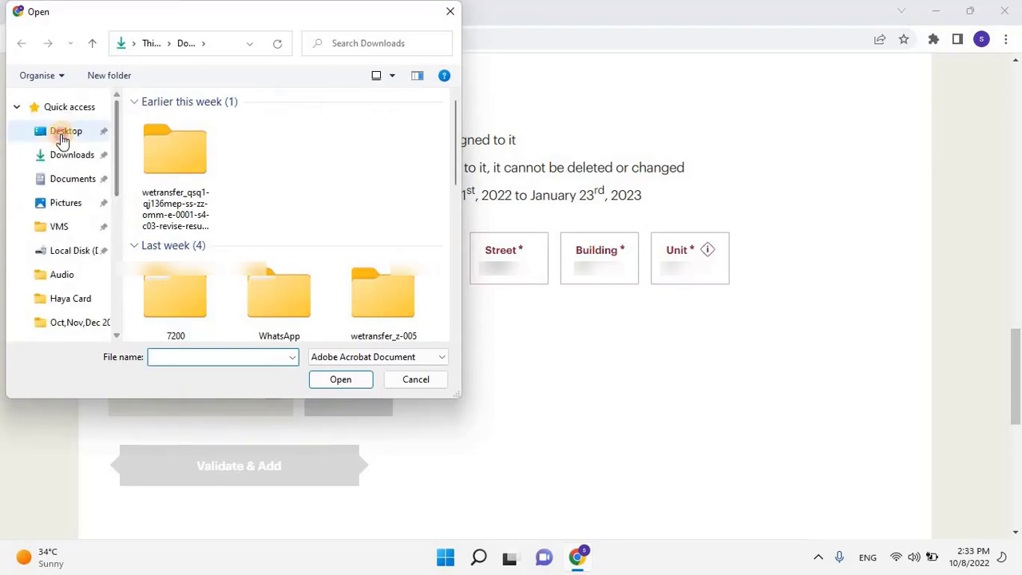
pyautogui.click(66, 131)
pyautogui.click(337, 140)
pyautogui.click(341, 380)
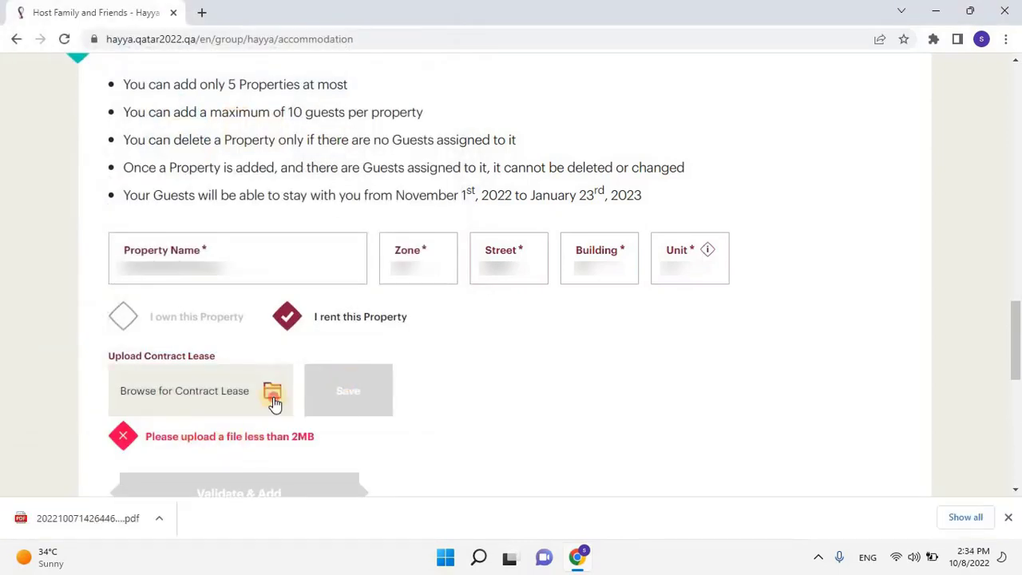
# Replace the attachment with the compressed lease PDF from Downloads
pyautogui.click(272, 392)
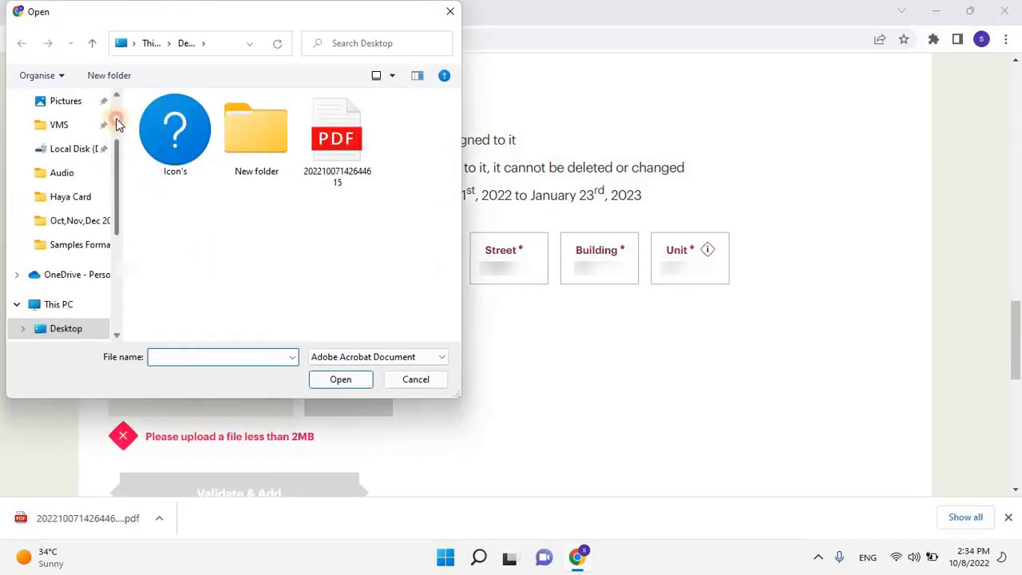
pyautogui.scroll(5, 116, 127)
pyautogui.click(70, 155)
pyautogui.click(179, 160)
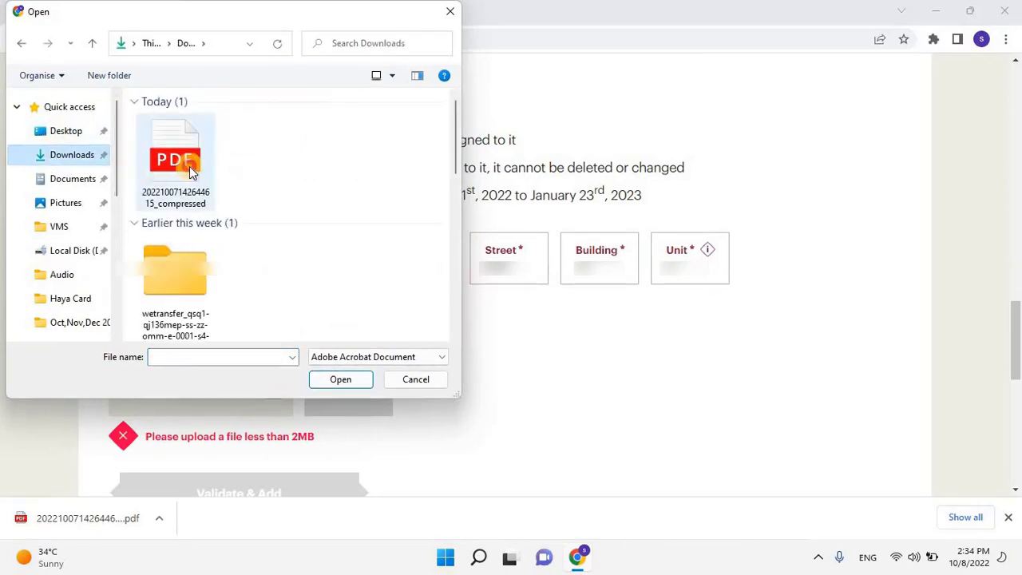
pyautogui.click(342, 378)
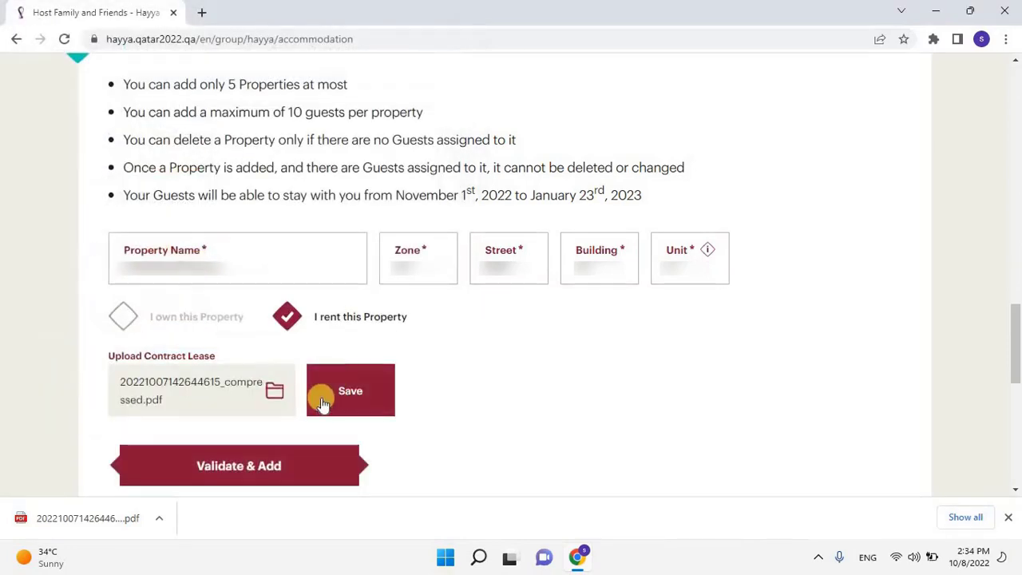
# Save the uploaded lease contract and submit the property with Validate & Add
pyautogui.click(293, 476)
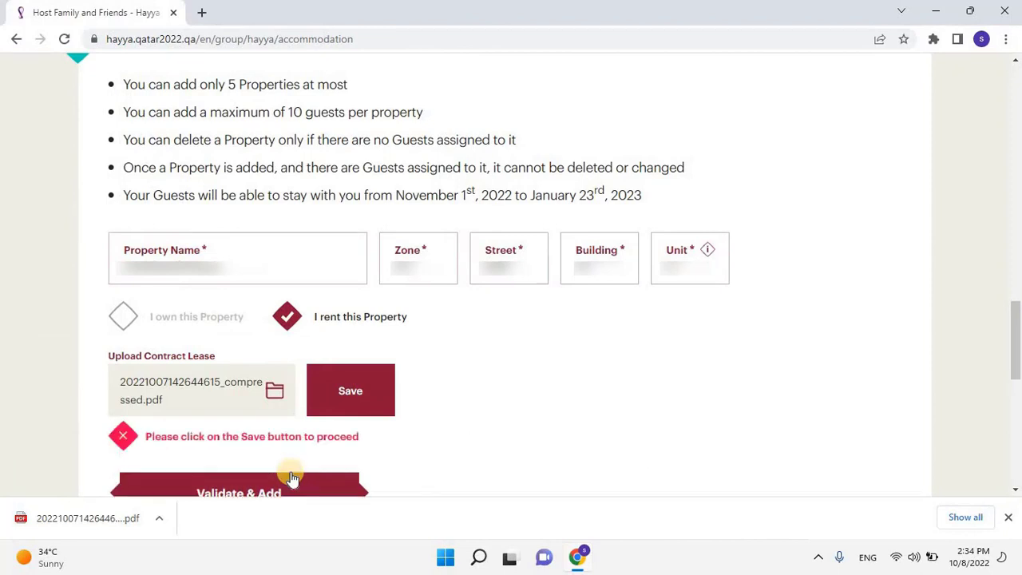
pyautogui.scroll(-2, 354, 261)
pyautogui.click(354, 260)
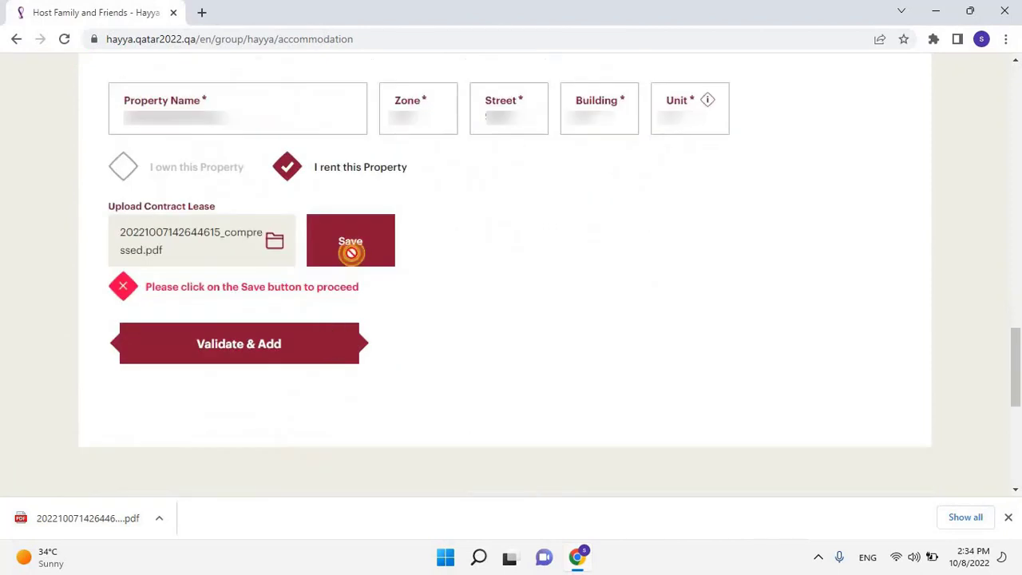
pyautogui.click(274, 347)
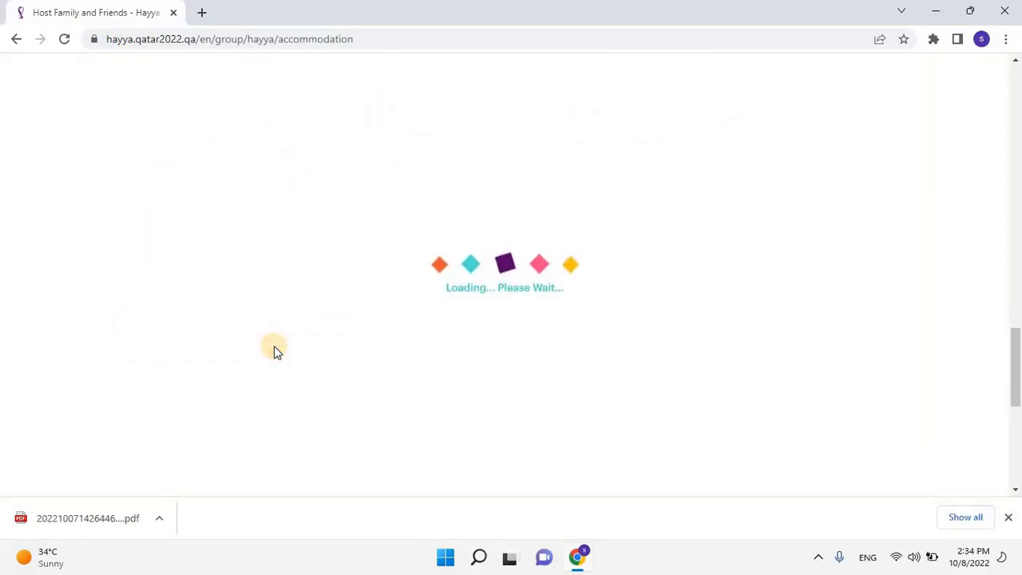